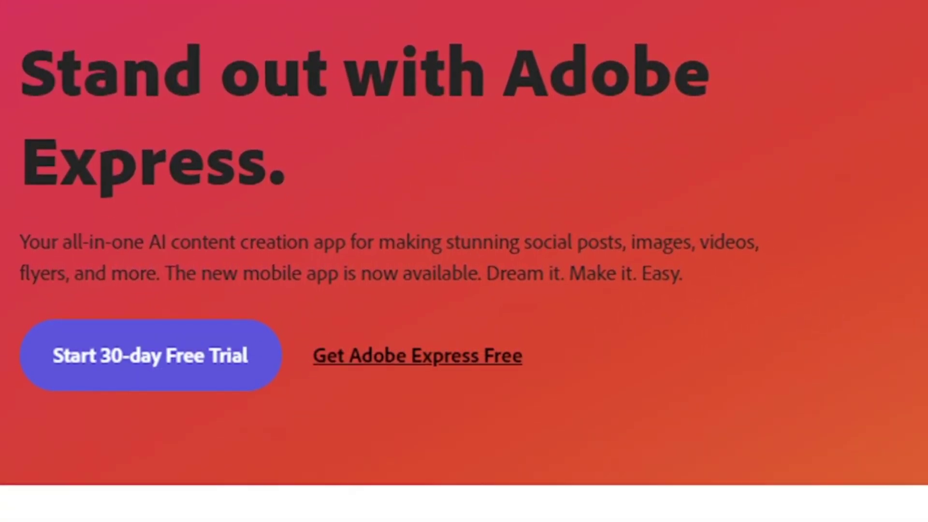
Start the free Adobe Express sign-up and choose to create a new Adobe account
left_click(207, 311)
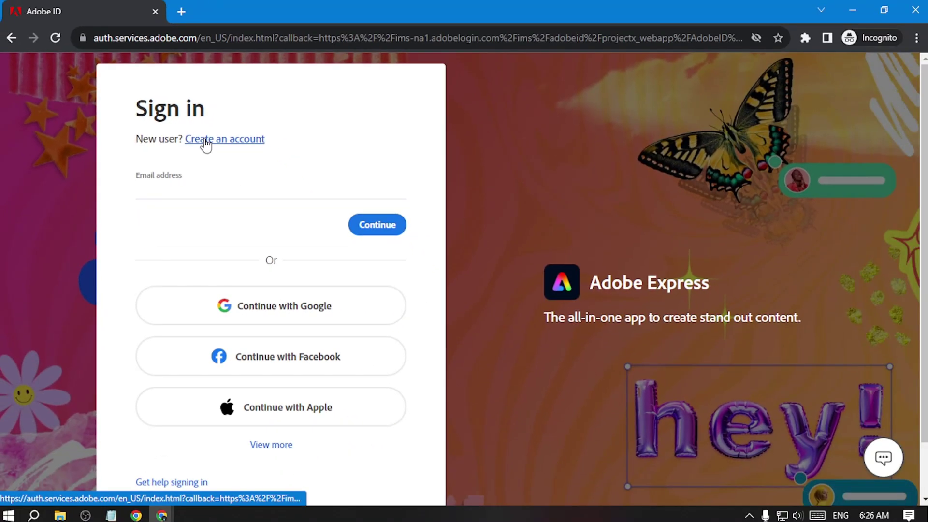
left_click(356, 165)
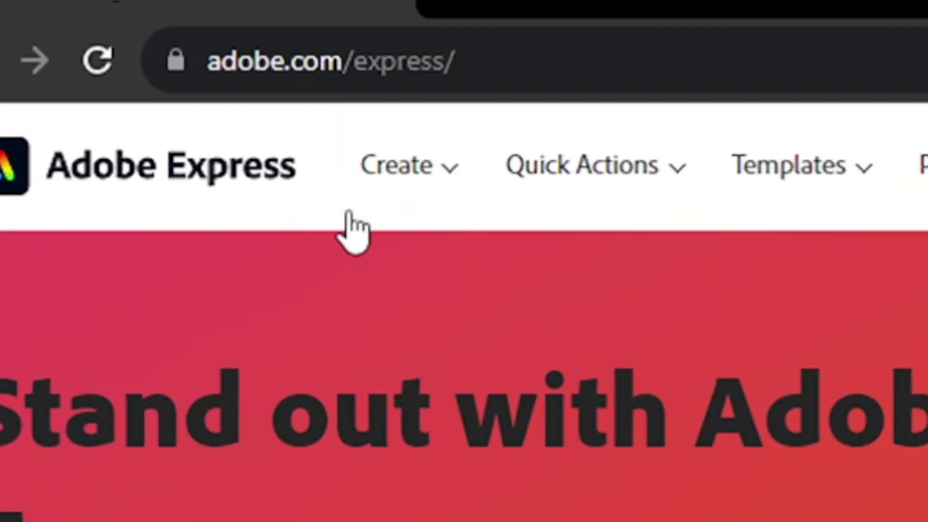
Open Explore all categories from the Create menu and scroll to Browse by Category
left_click(440, 180)
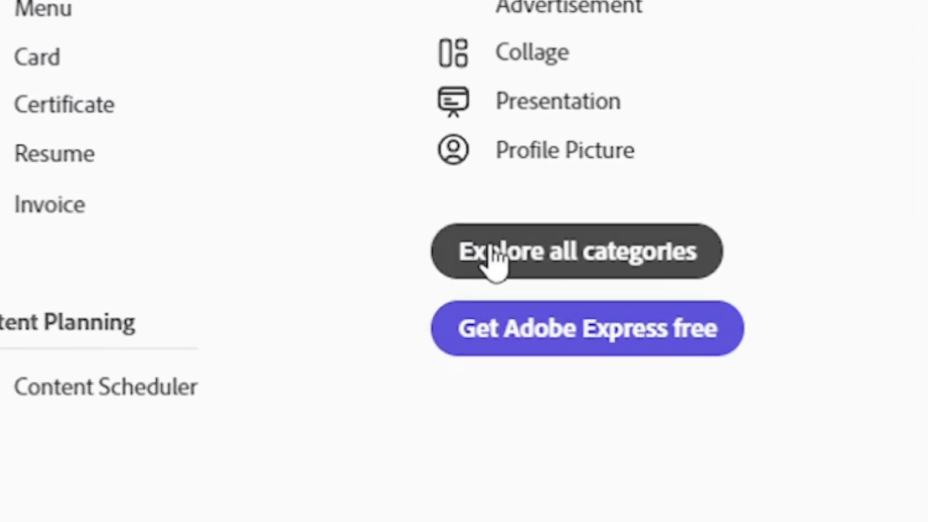
left_click(568, 266)
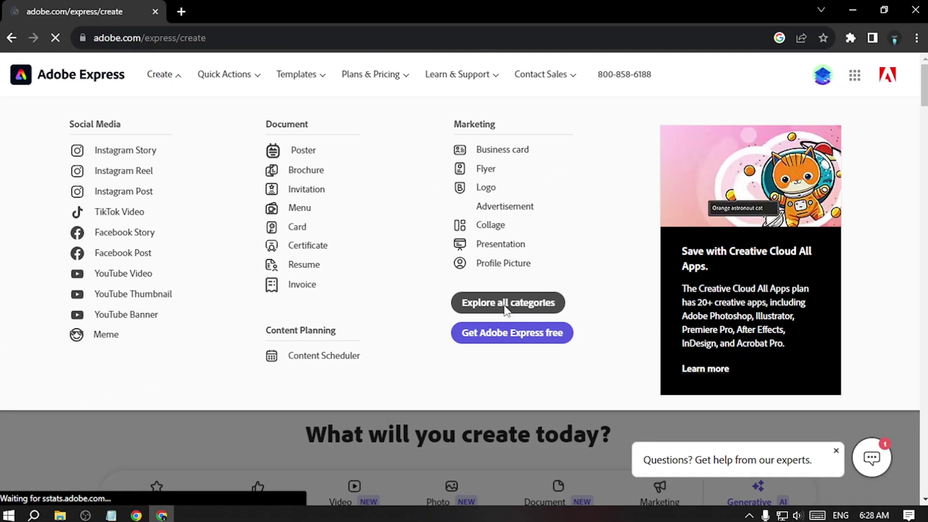
scroll(505, 307, "down", 1)
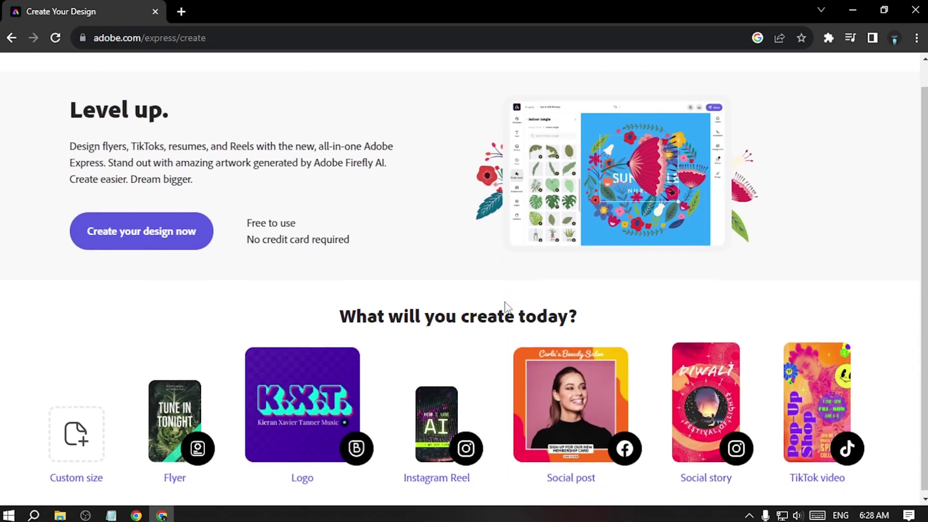
scroll(505, 364, "down", 8)
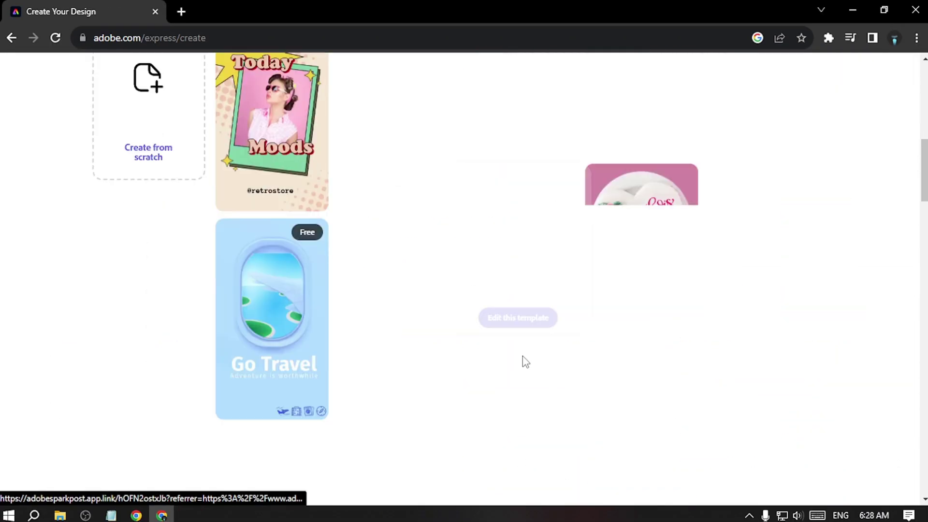
scroll(523, 356, "down", 15)
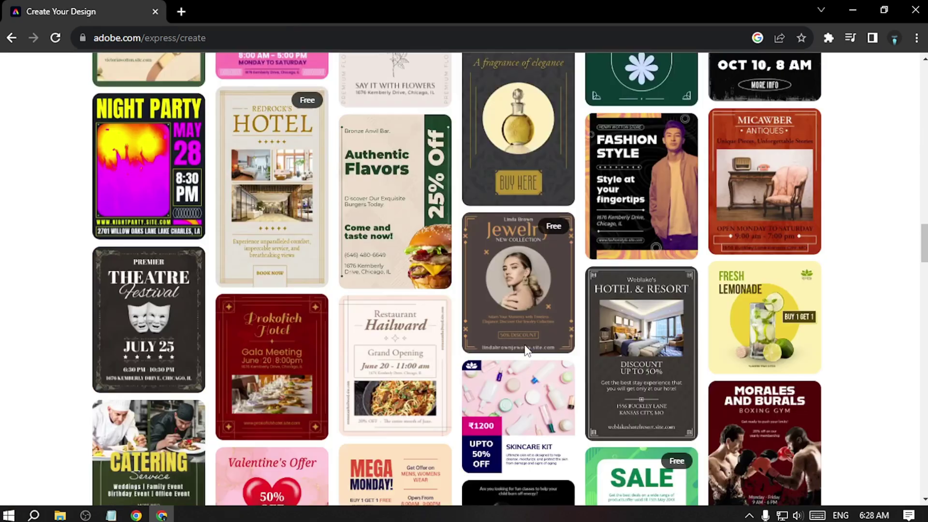
scroll(526, 345, "down", 15)
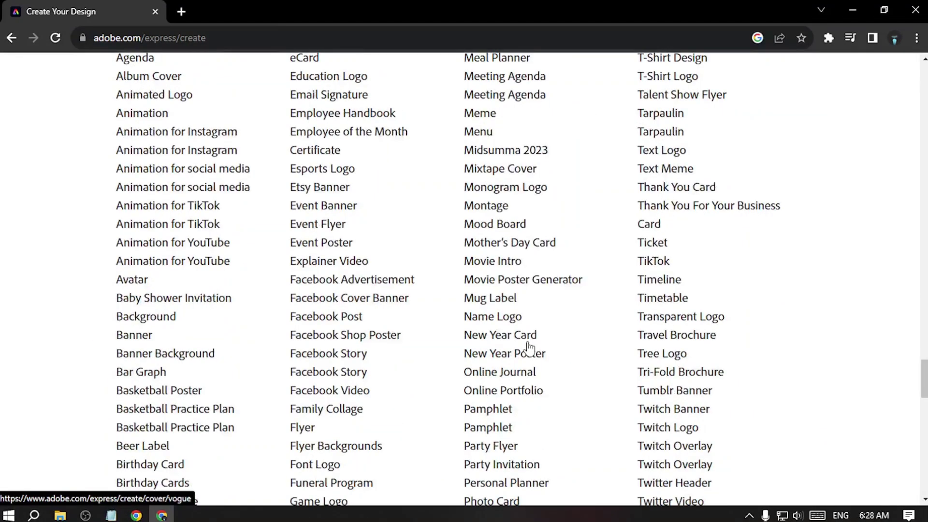
scroll(528, 347, "up", 3)
scroll(529, 347, "up", 1)
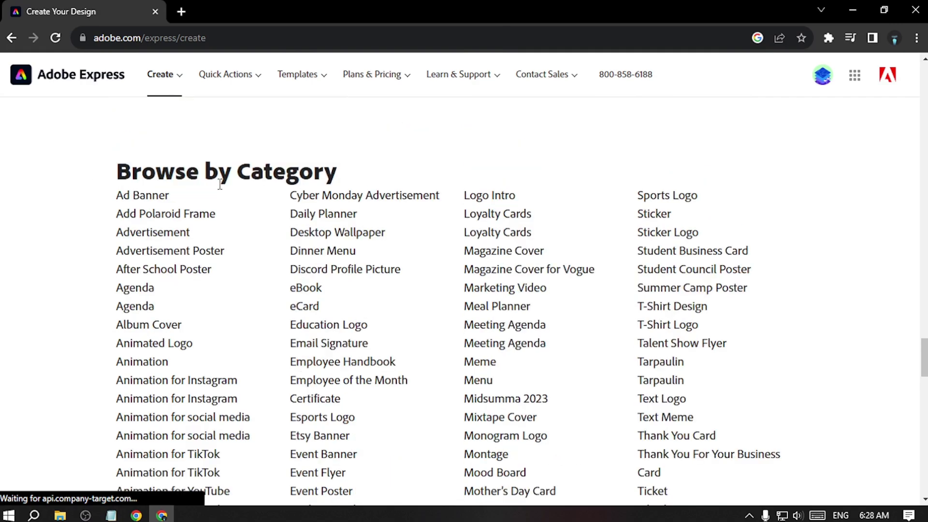
scroll(220, 183, "down", 3)
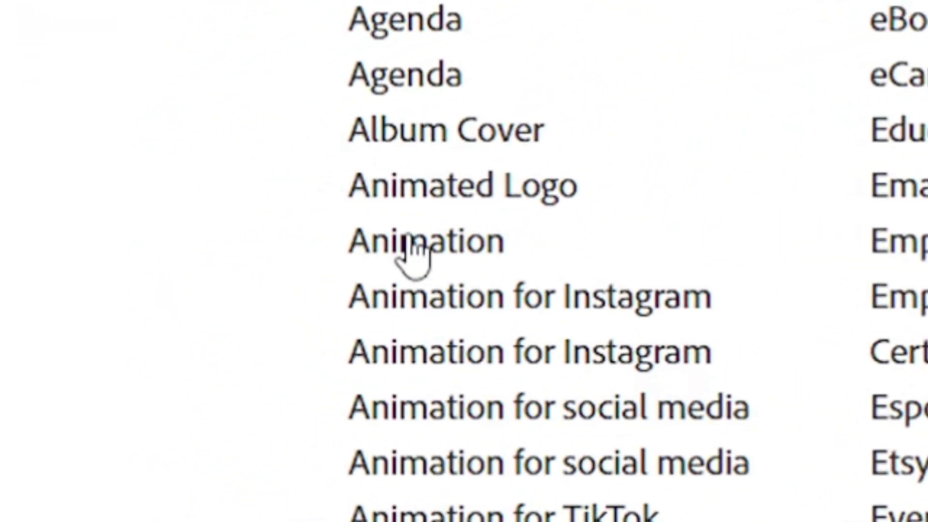
Launch the Animation category's character maker and scroll its gallery to Dr. Applesmith
left_click(415, 256)
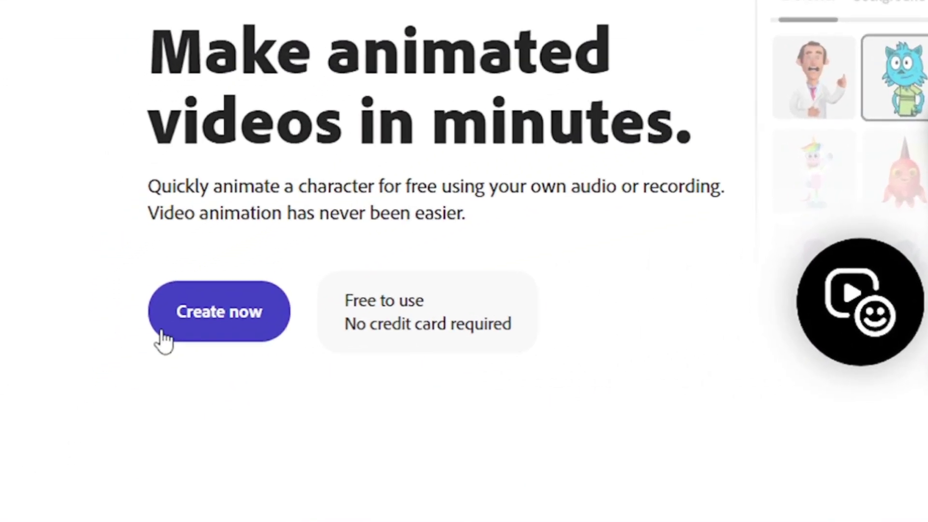
left_click(252, 334)
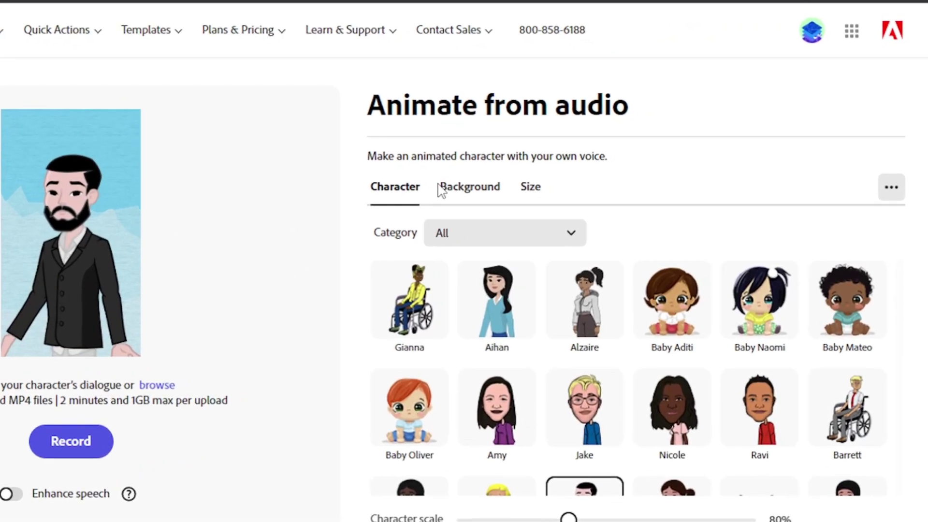
scroll(499, 329, "down", 5)
scroll(114, 399, "down", 15)
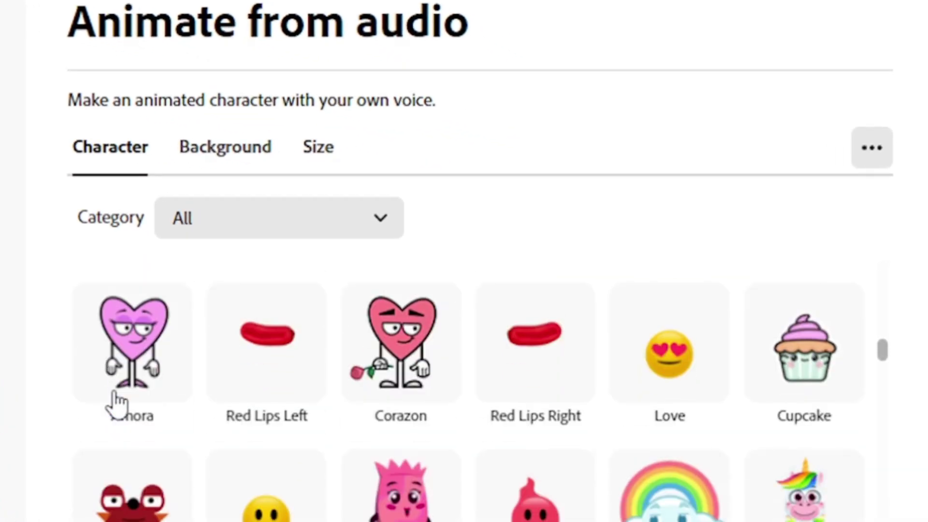
scroll(113, 390, "down", 15)
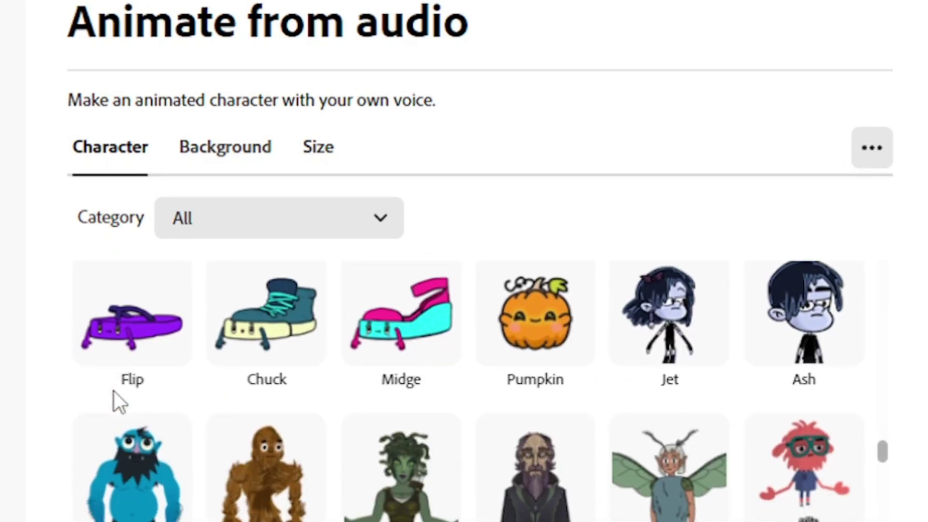
scroll(114, 390, "down", 15)
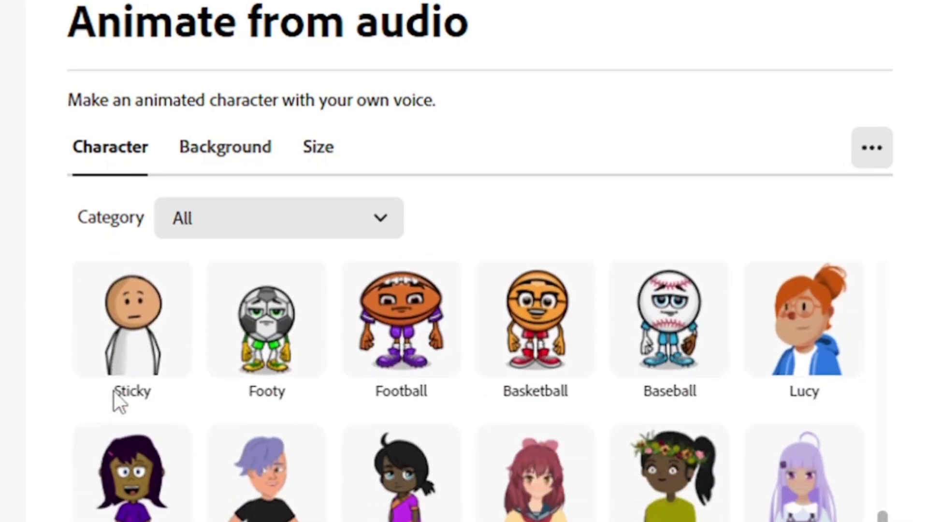
scroll(115, 392, "down", 8)
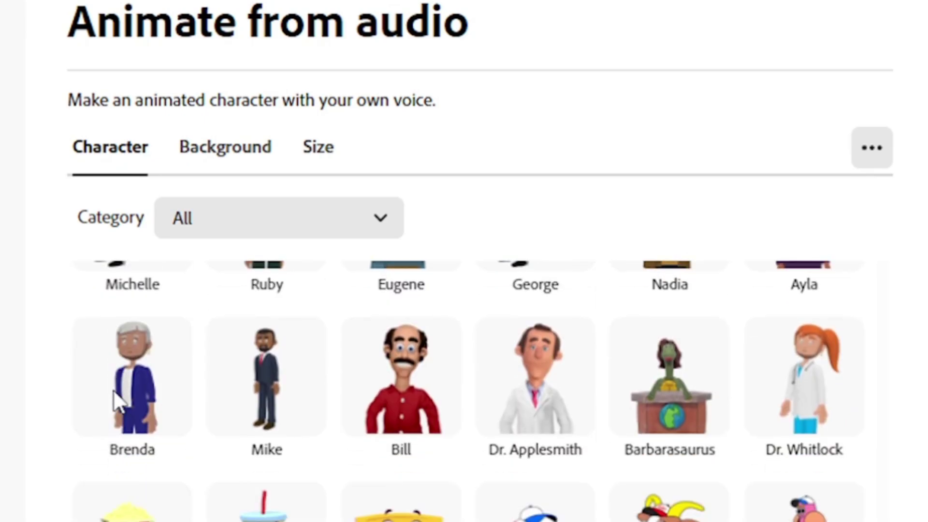
scroll(130, 398, "up", 3)
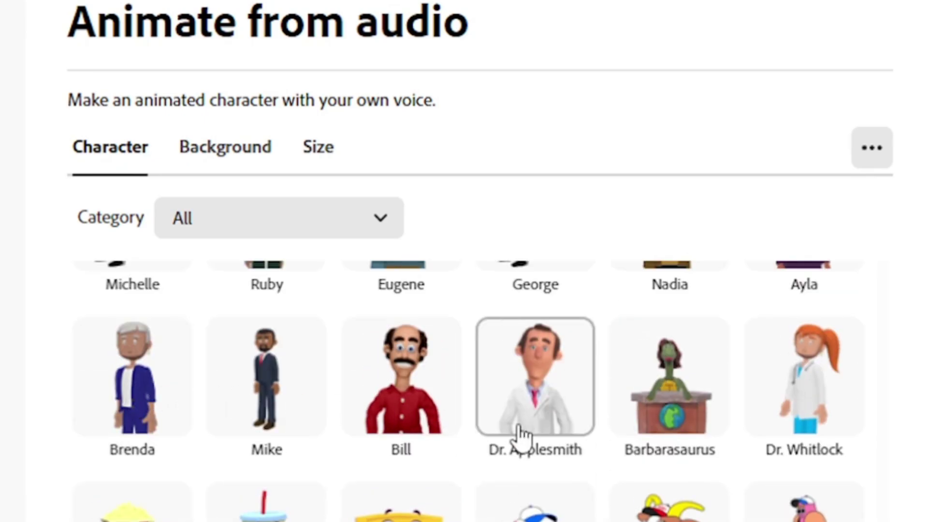
Pick Dr. Applesmith and size the video to YouTube Landscape 16:9 (1920 x 1080)
left_click(563, 413)
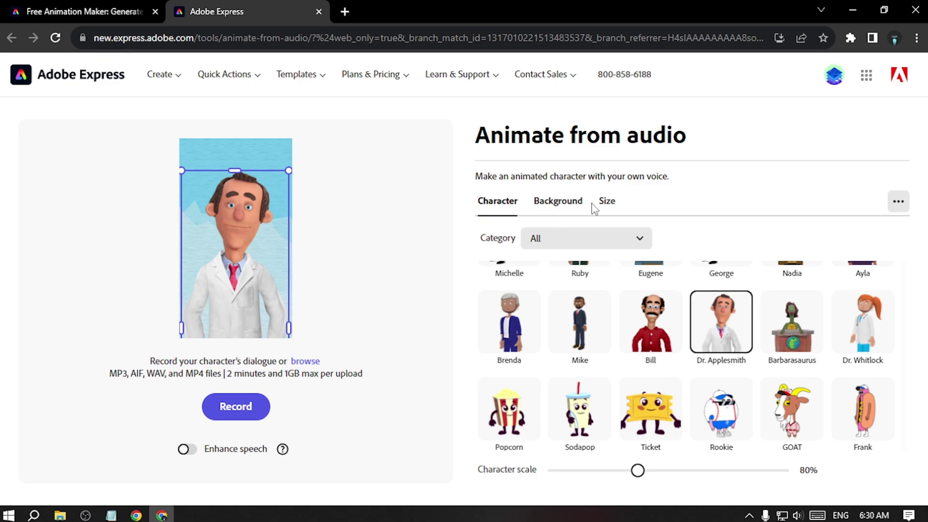
left_click(610, 205)
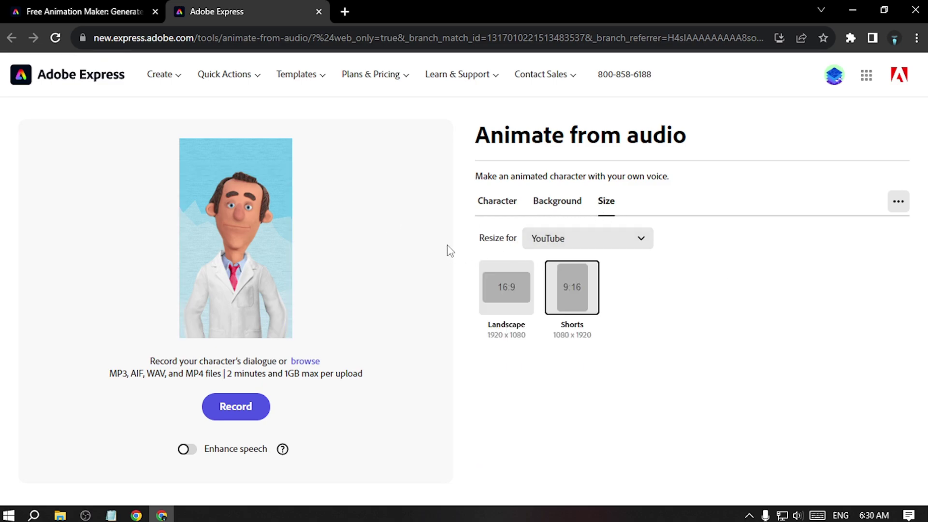
left_click(500, 299)
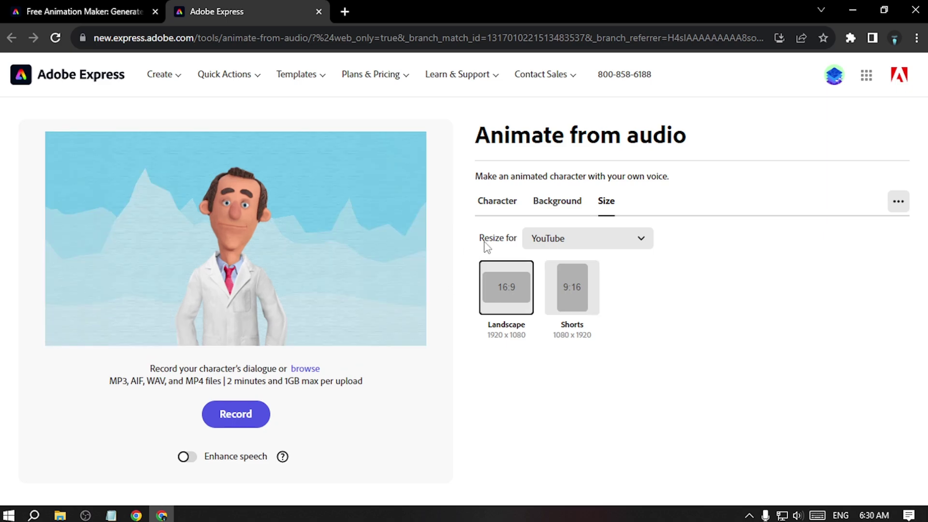
left_click(602, 243)
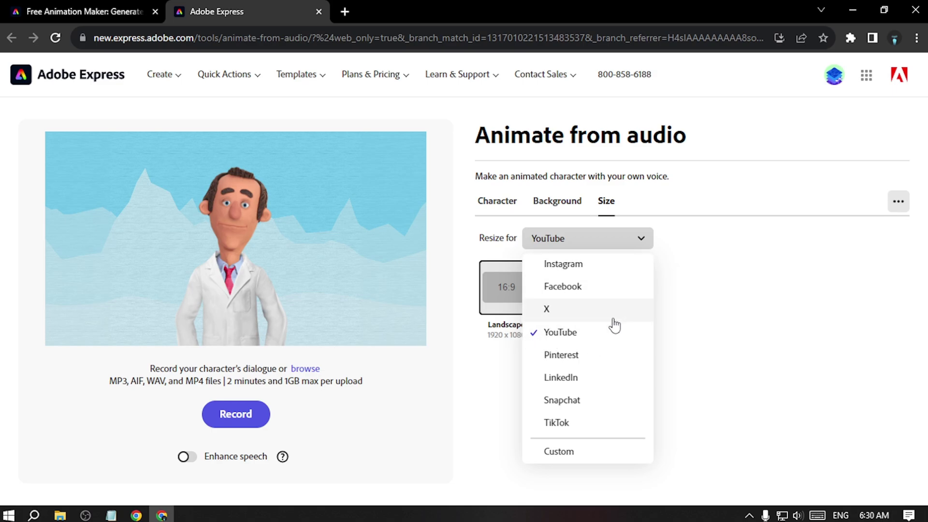
left_click(709, 305)
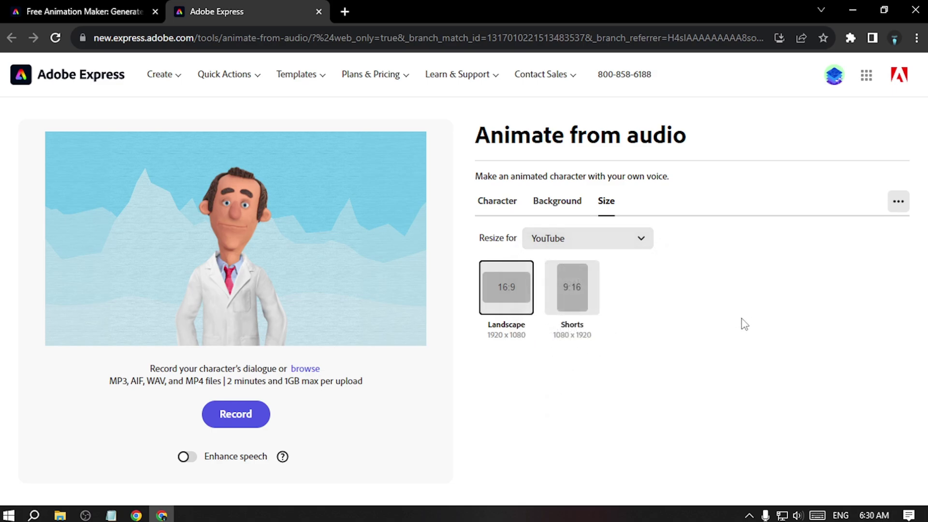
left_click(553, 213)
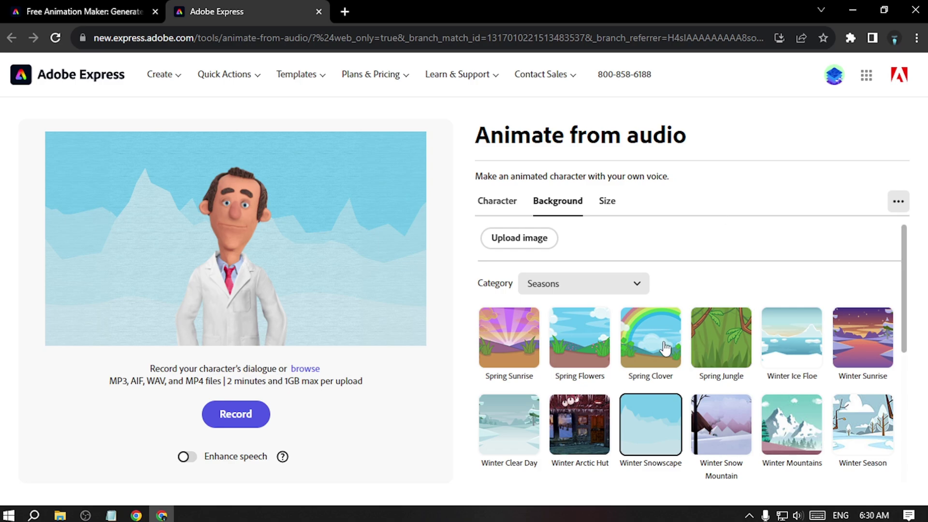
Apply the Seasons category's Spring Sunrise background behind the doctor character
left_click(486, 368)
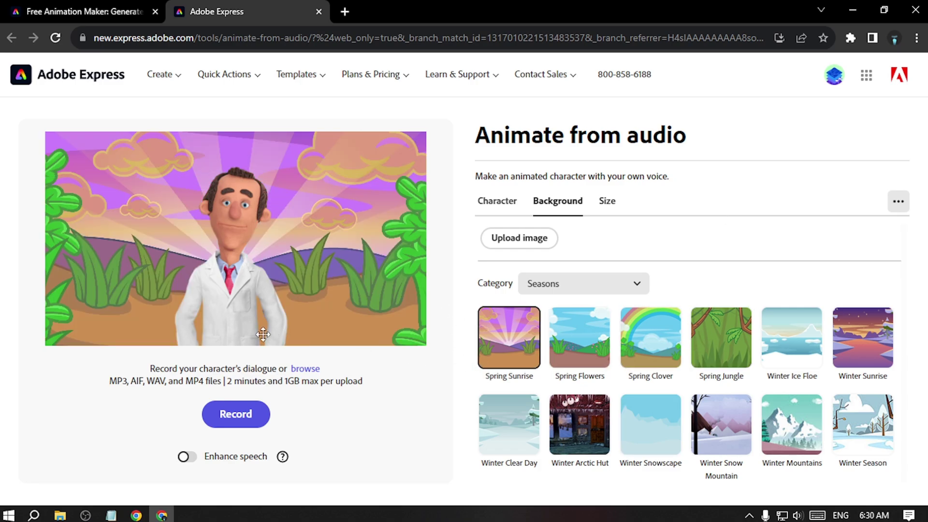
scroll(611, 380, "down", 5)
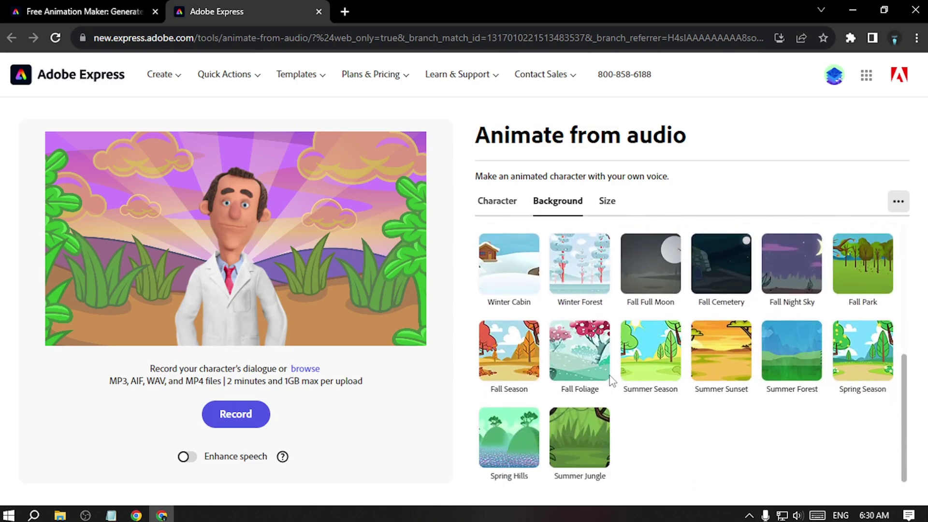
scroll(611, 380, "up", 4)
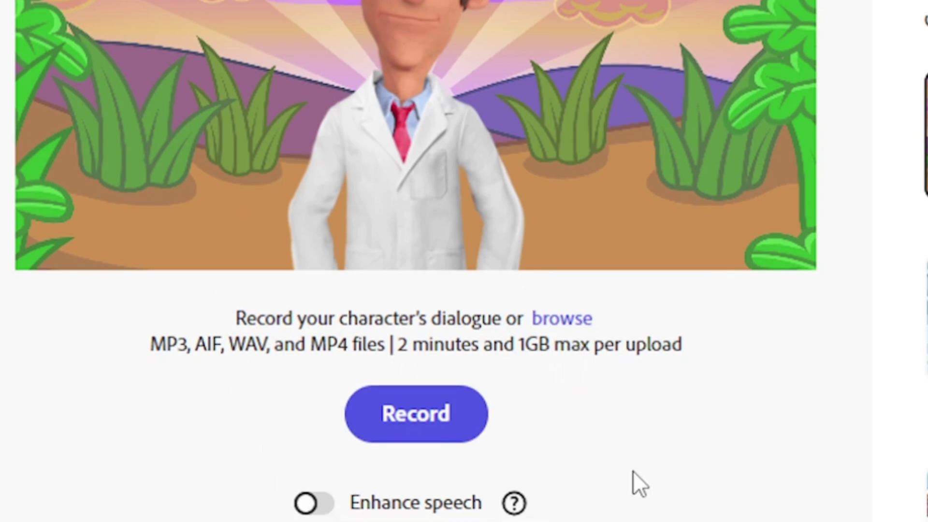
left_click(427, 423)
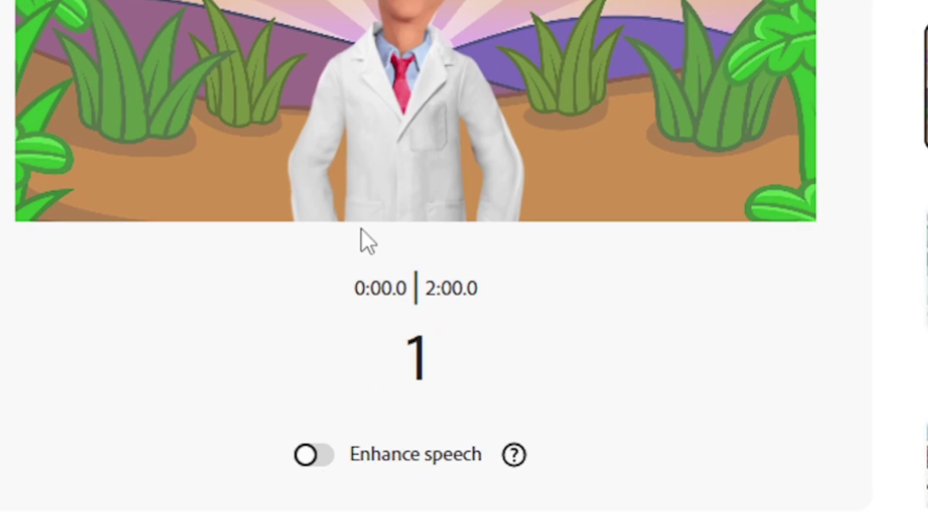
left_click(248, 370)
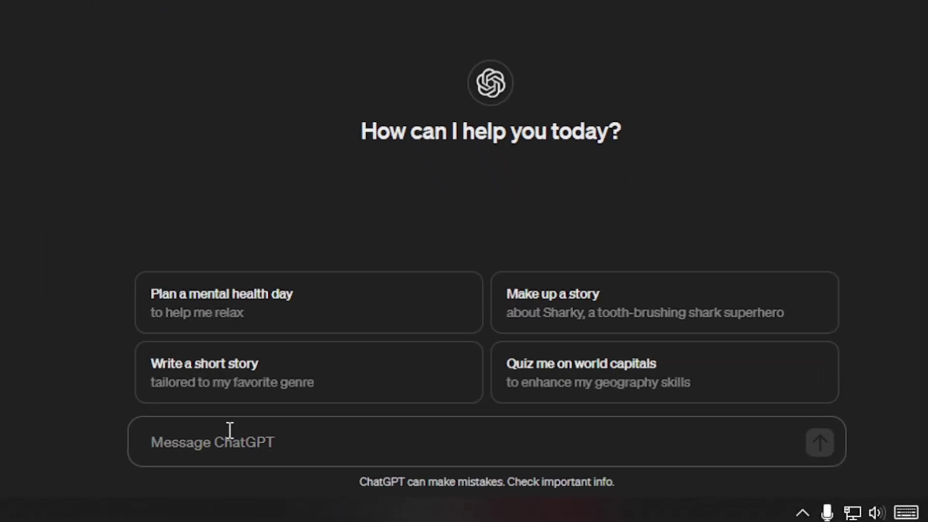
Ask ChatGPT for a short healthy-body video script with one doctor, Dr. Smith, talking to camera
type("giv")
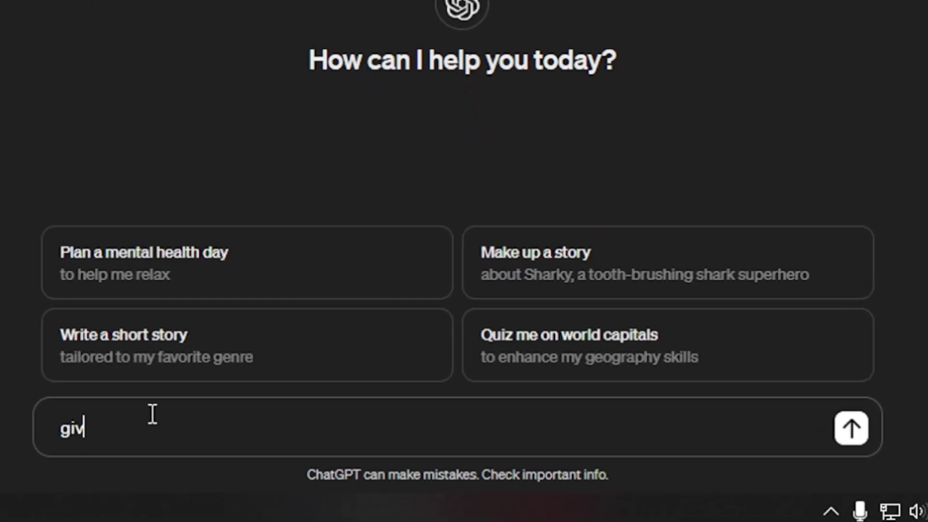
type("e me a short video script of ")
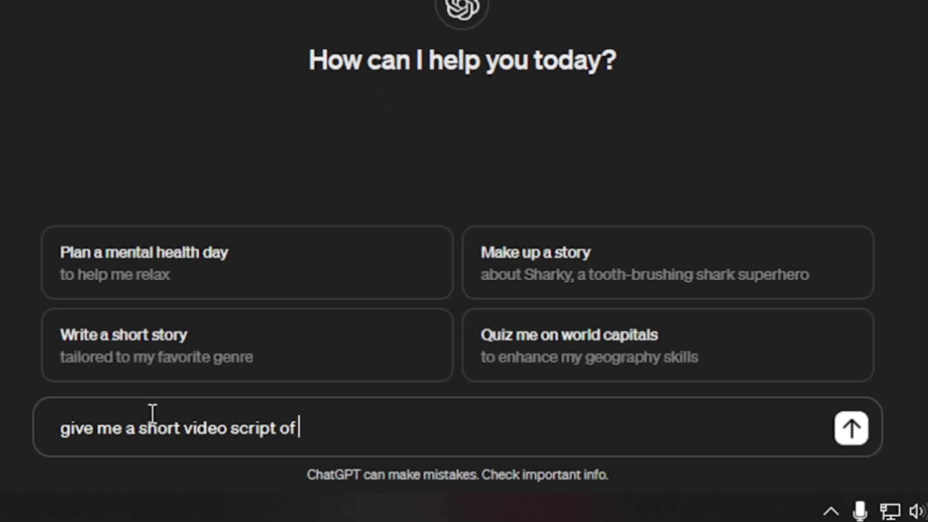
type("importance of healthy li")
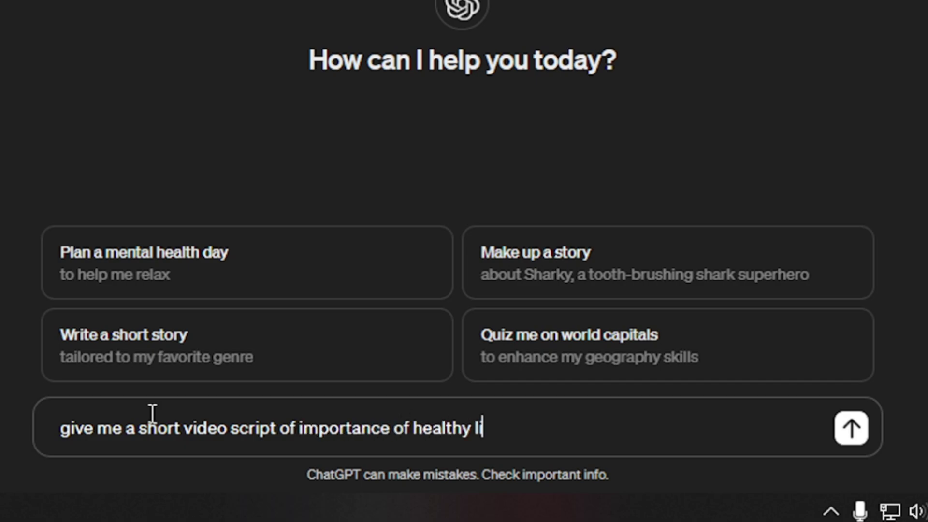
key("BackSpace")
key("BackSpace")
type("body.w")
key("BackSpace")
type("where a single doctor")
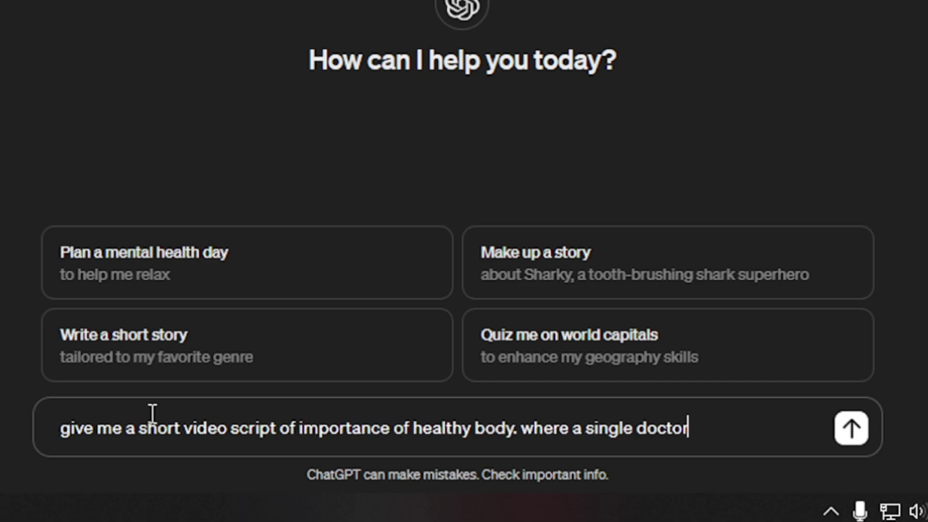
type(" person talks directly to the camera.")
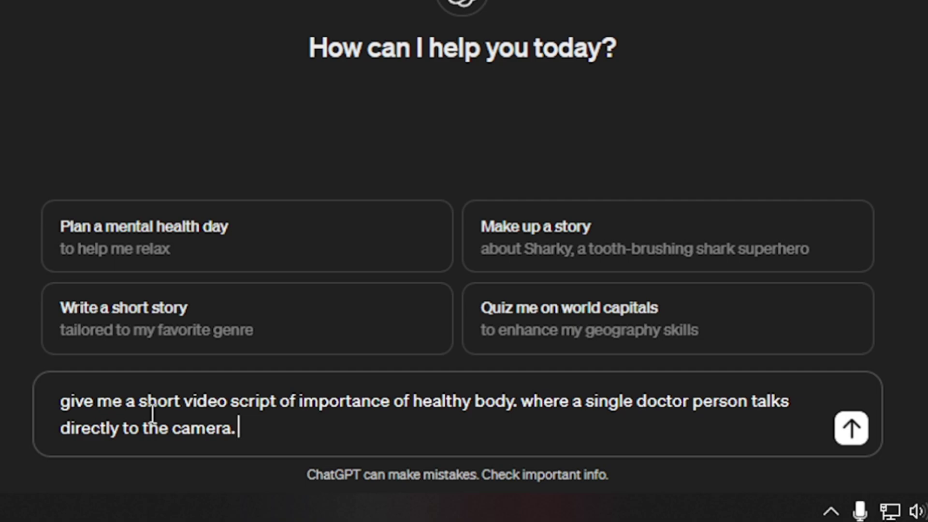
type(" Doctors name: Dr. Smith")
key("Return")
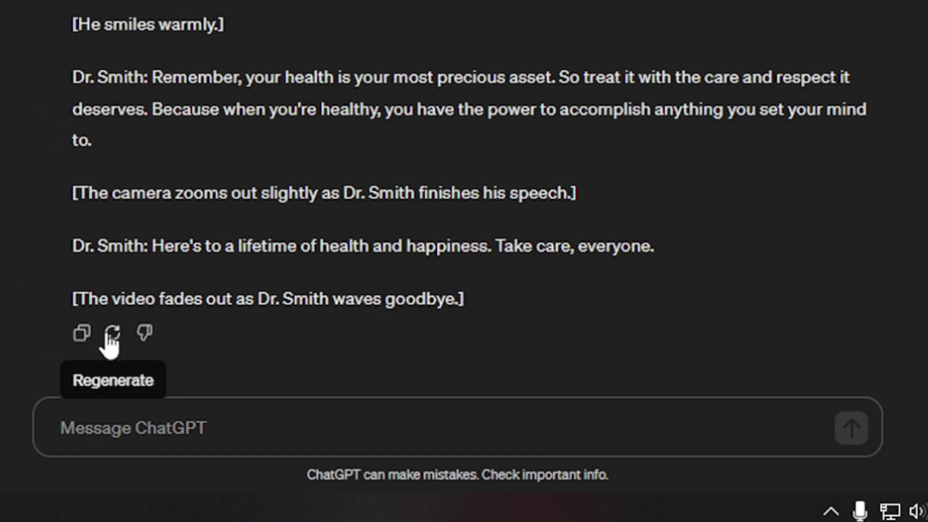
Ask ChatGPT for only Dr. Smith's spoken lines as a single paragraph
scroll(115, 210, "up", 10)
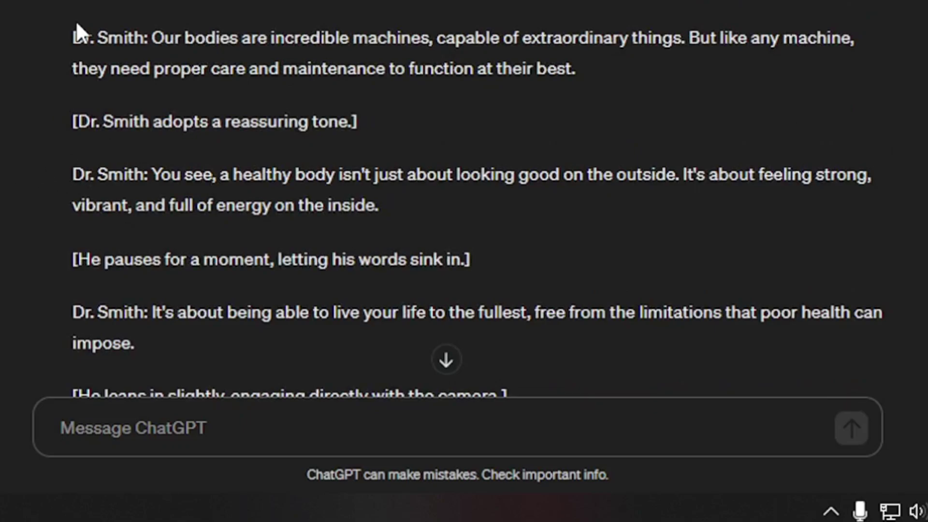
scroll(50, 377, "down", 10)
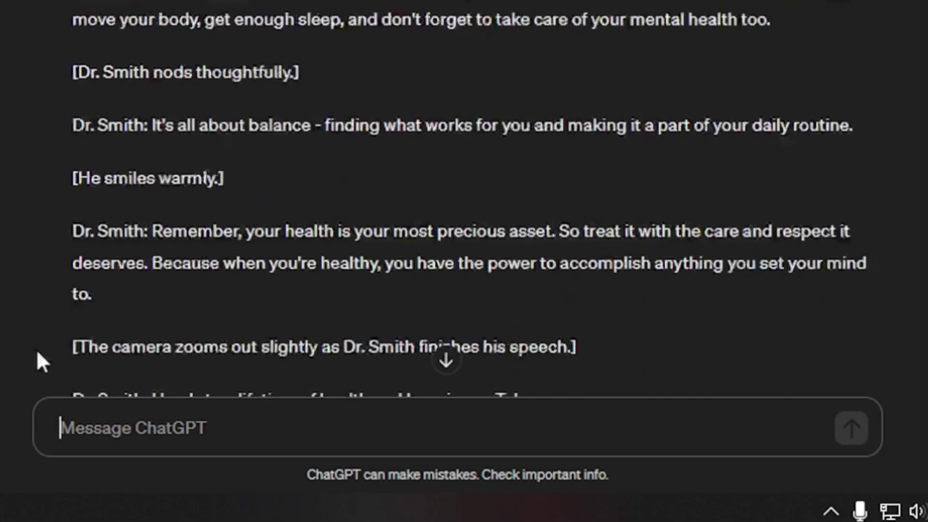
type("give me only the dr.smith part in a para")
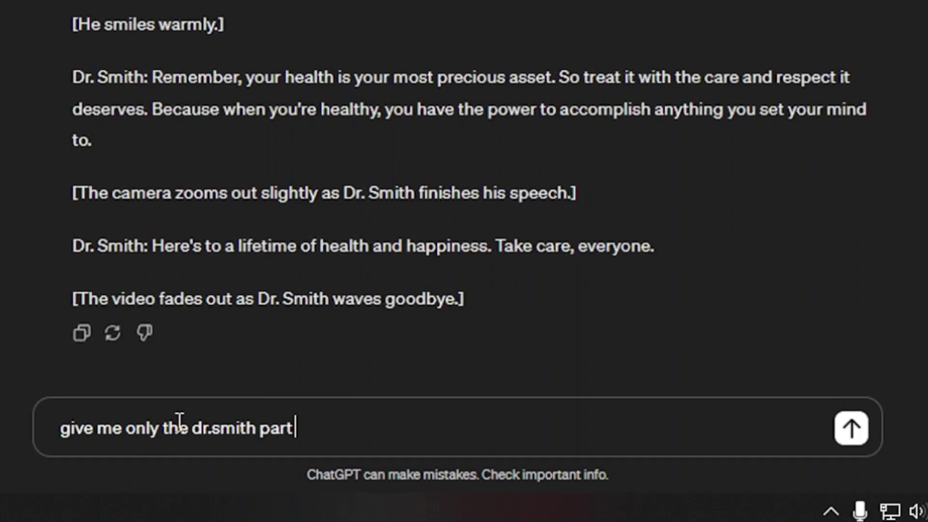
key("Return")
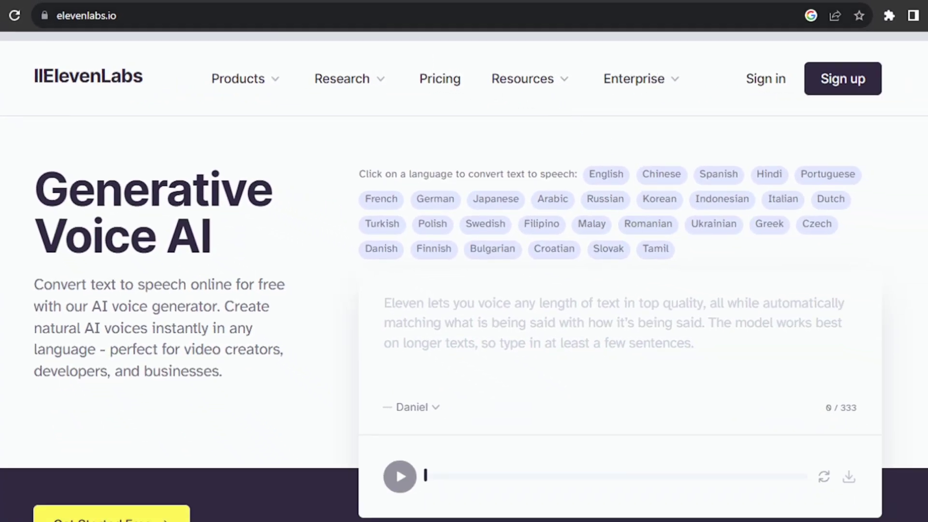
Paste the copied Dr. Smith paragraph into ElevenLabs, removing the trailing 'It's'
key("ctrl+Tab")
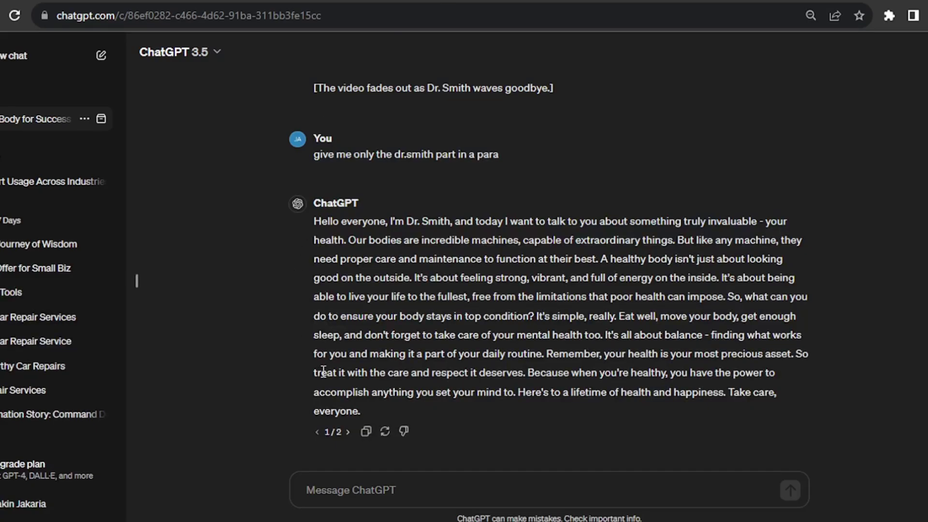
left_click(365, 433)
key("ctrl+Tab")
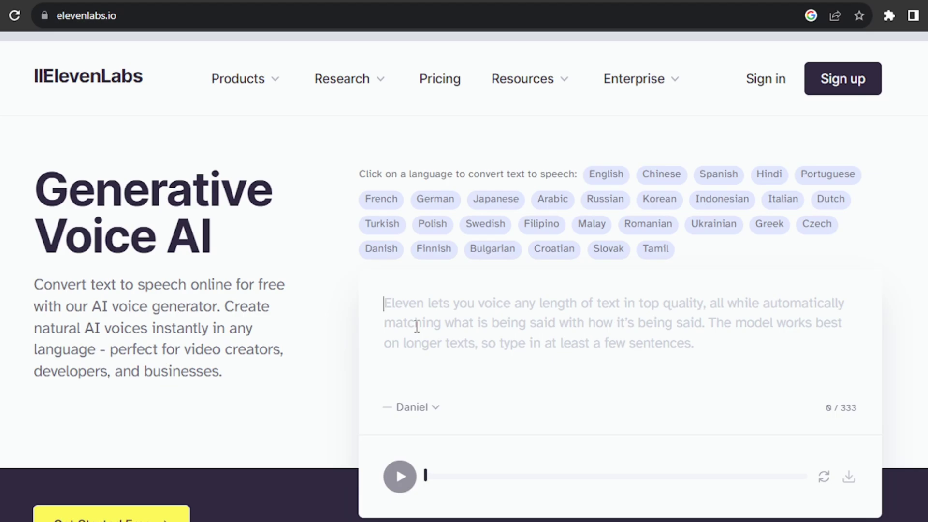
key("ctrl+v")
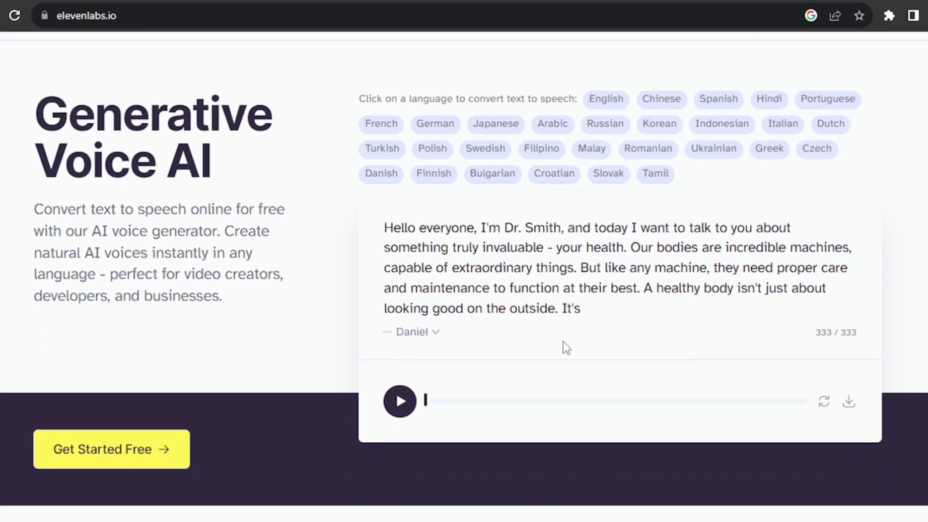
key("BackSpace")
key("BackSpace")
key("BackSpace")
key("BackSpace")
Select the Liam voice and download the generated speech as MP3
left_click(282, 247)
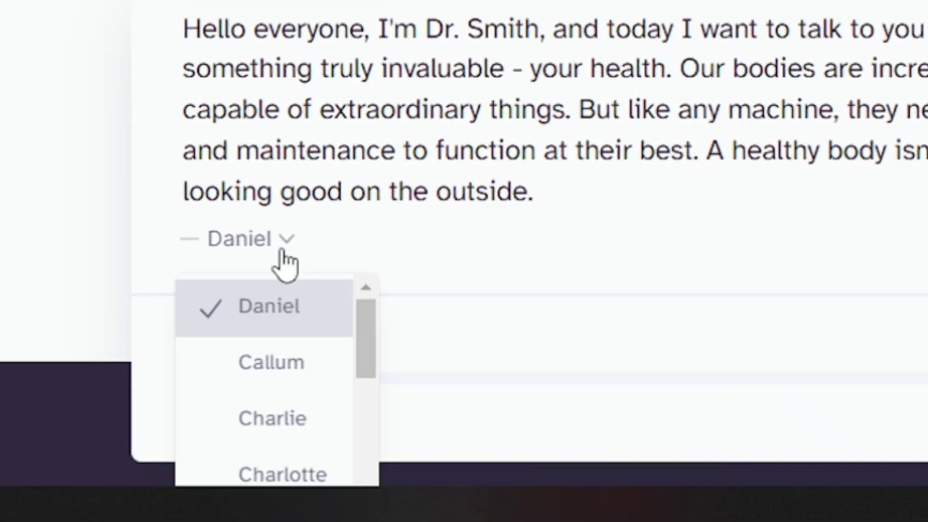
scroll(305, 357, "down", 3)
scroll(291, 388, "down", 6)
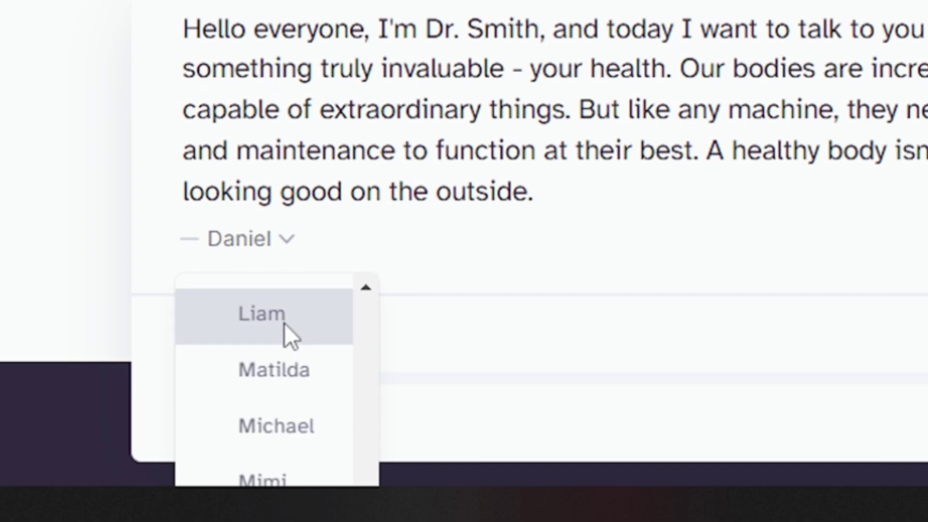
left_click(274, 318)
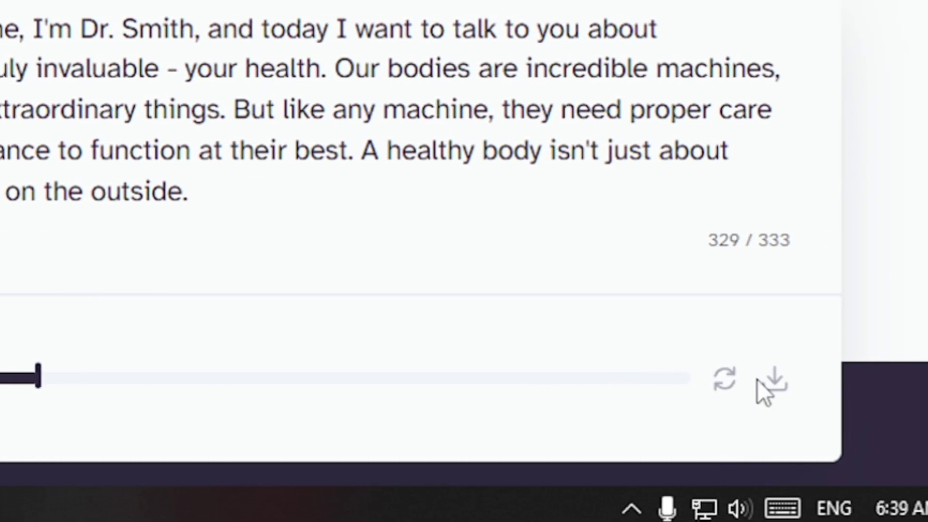
left_click(774, 381)
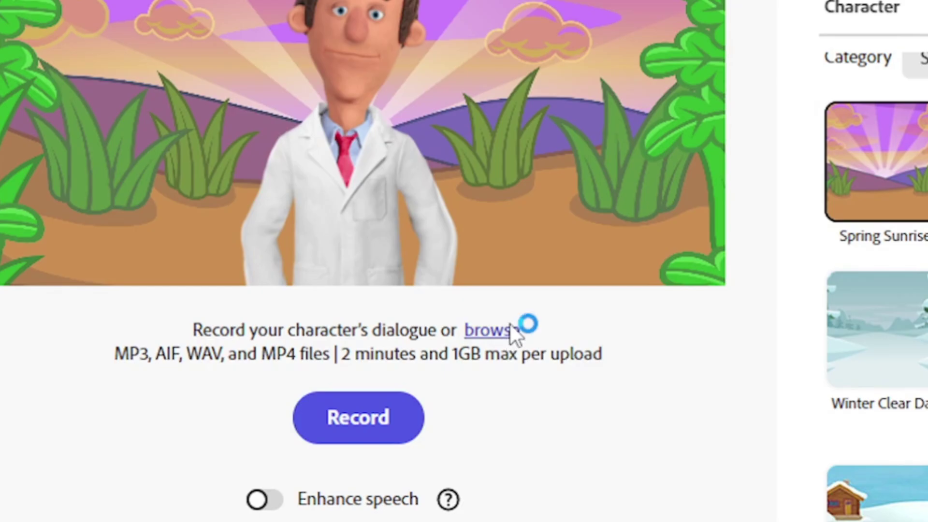
Upload the ElevenLabs Liam MP3 so the doctor lip-syncs it in a 19.3s clip
left_click(510, 329)
left_click(517, 268)
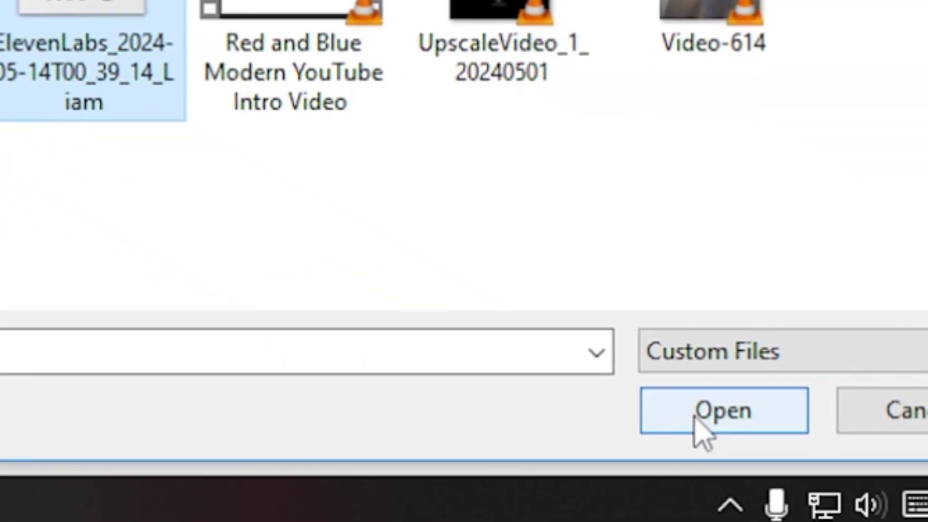
left_click(720, 412)
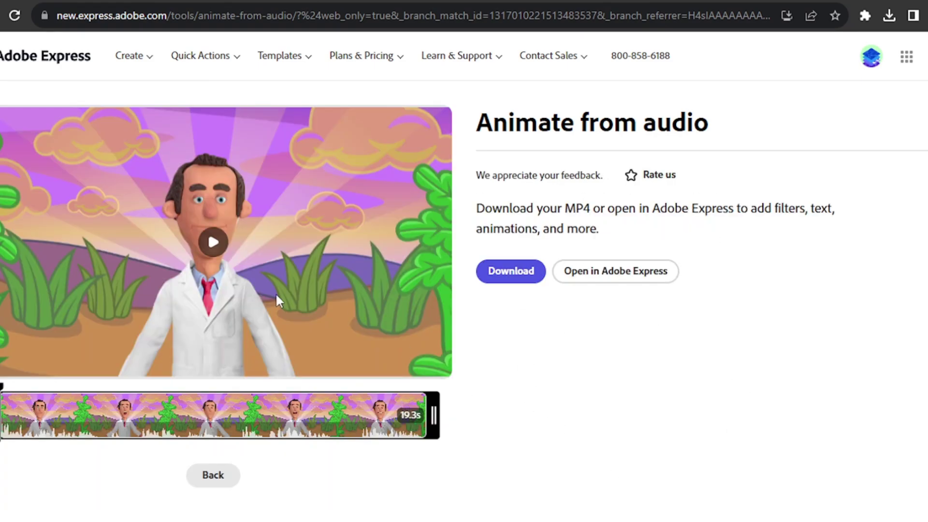
Save the 19.3s doctor clip as MP4 and open it as a new editor project
left_click(511, 280)
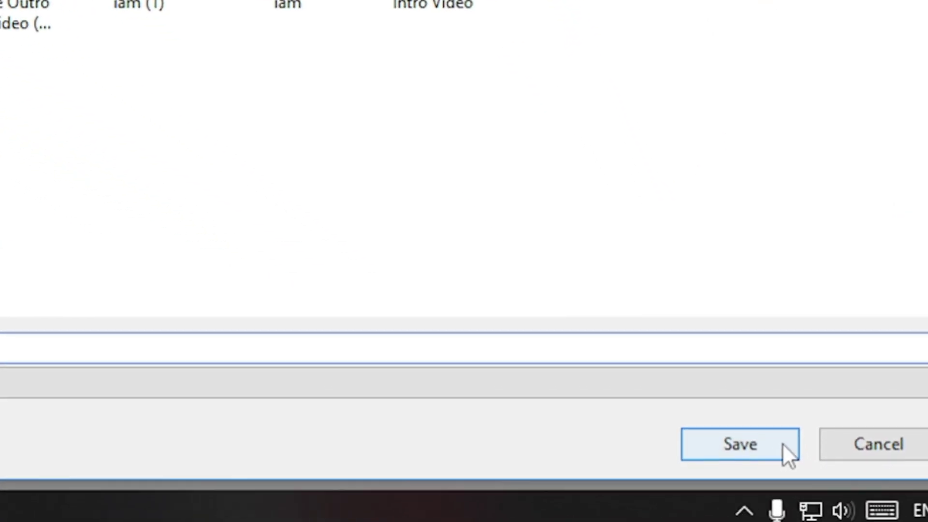
left_click(783, 451)
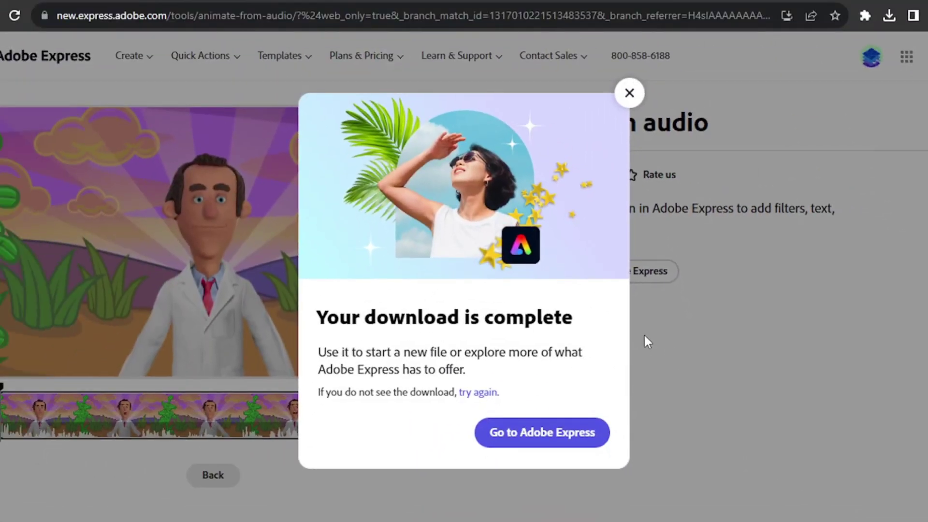
left_click(544, 216)
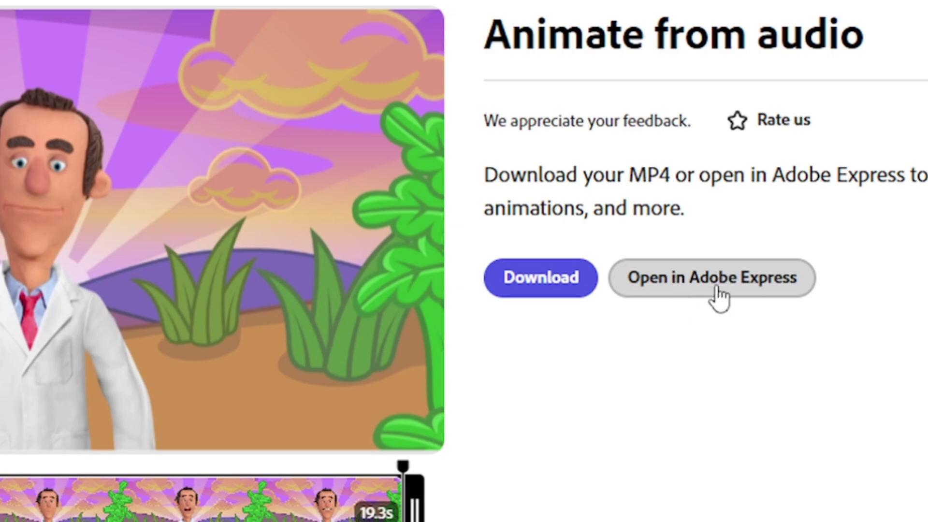
left_click(619, 282)
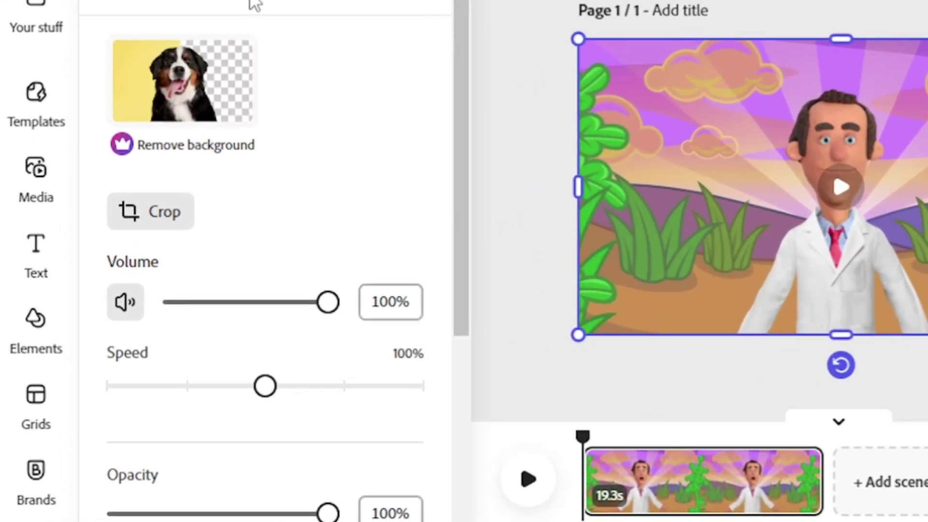
Browse the Text, Elements and Media libraries, finishing on the Templates library beside the doctor clip
left_click(56, 263)
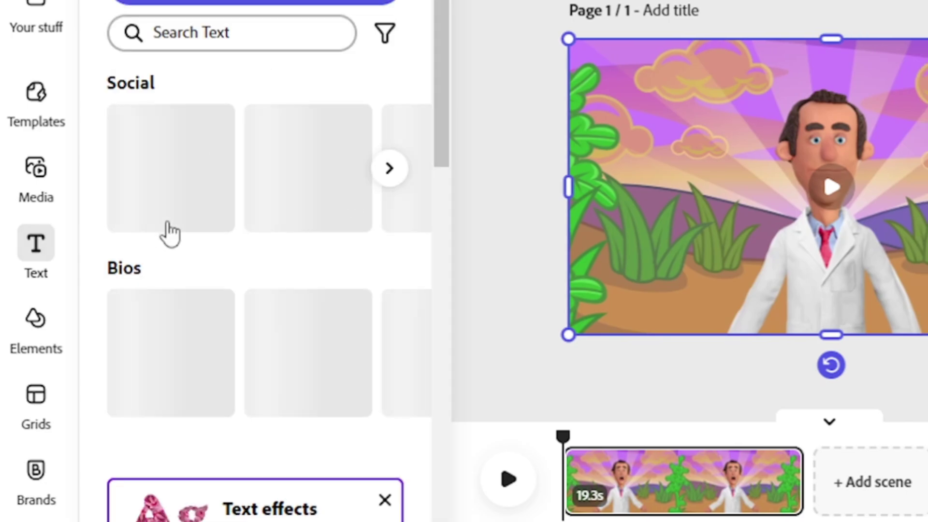
left_click(37, 319)
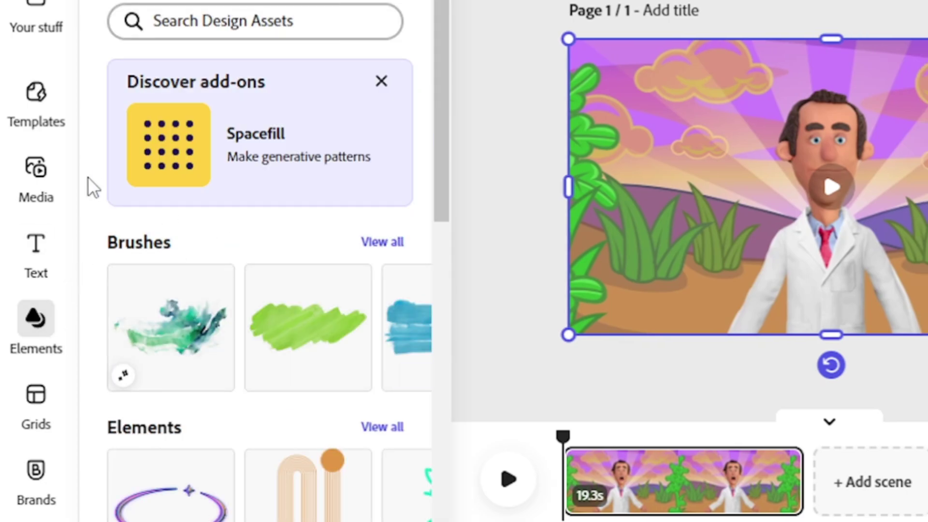
left_click(51, 182)
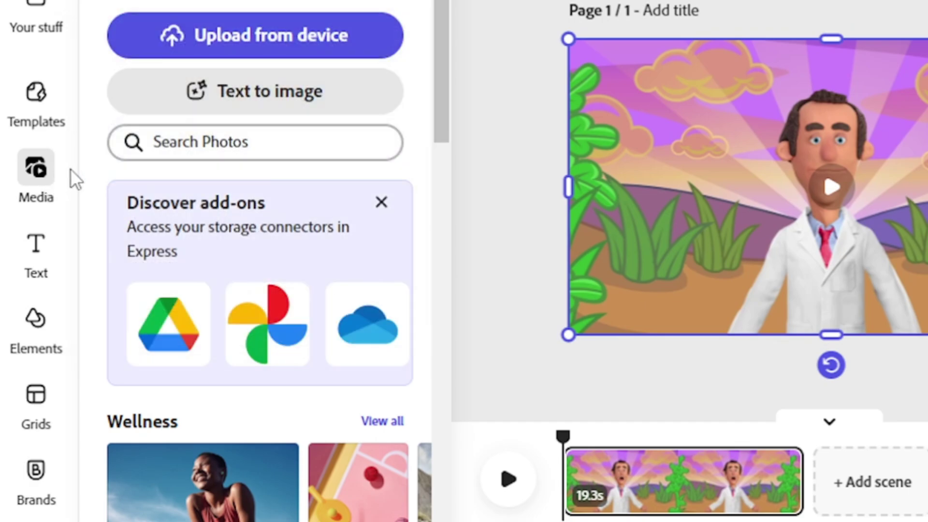
left_click(55, 116)
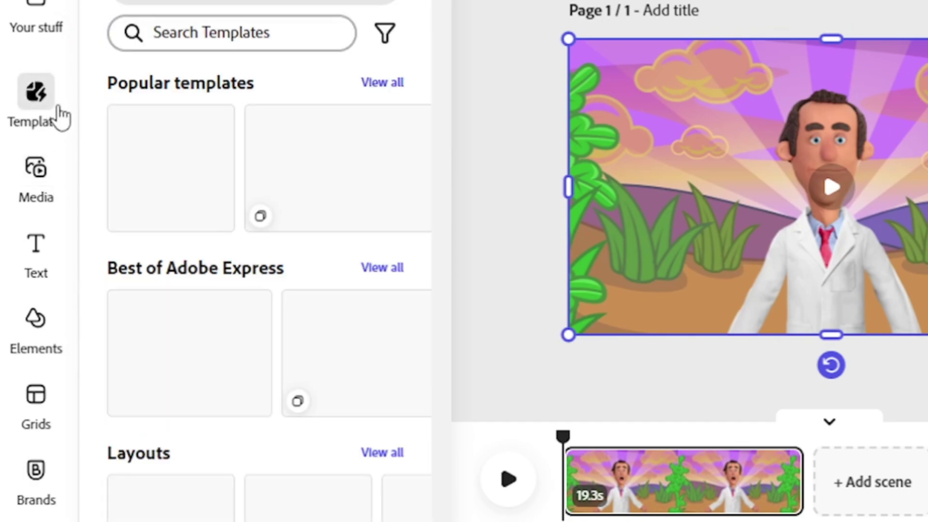